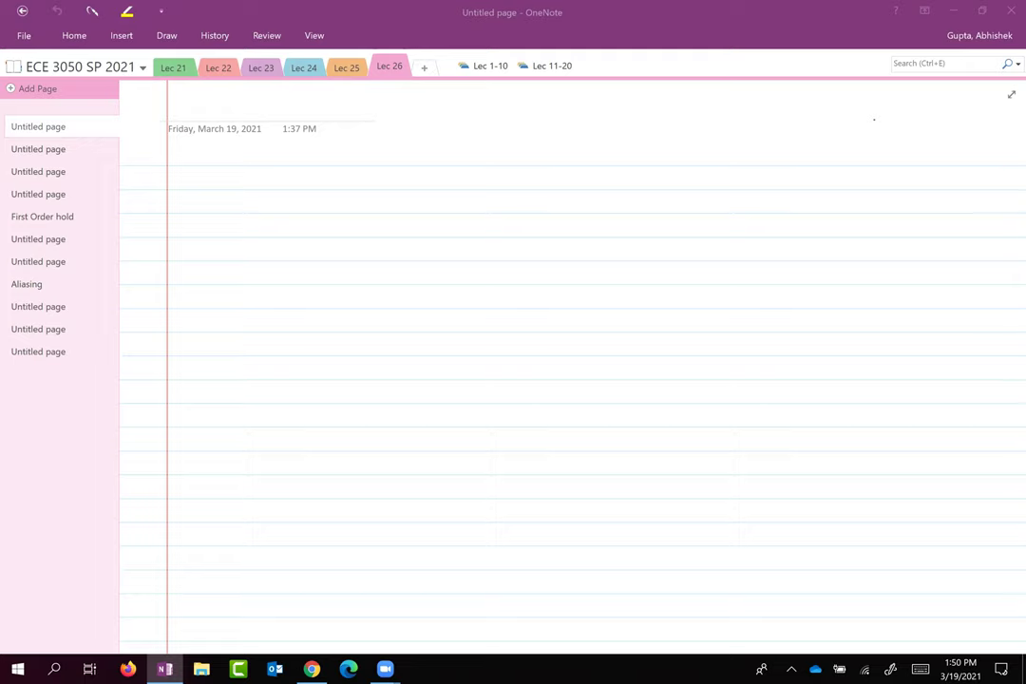
Handwrite the title 'Sampling' at the top of the page and underline it
left_click_drag(424, 108, 399, 139)
mouse_move(435, 121)
left_mouse_down()
mouse_move(466, 125)
mouse_move(472, 144)
mouse_move(504, 116)
mouse_move(525, 125)
mouse_move(520, 156)
left_mouse_up()
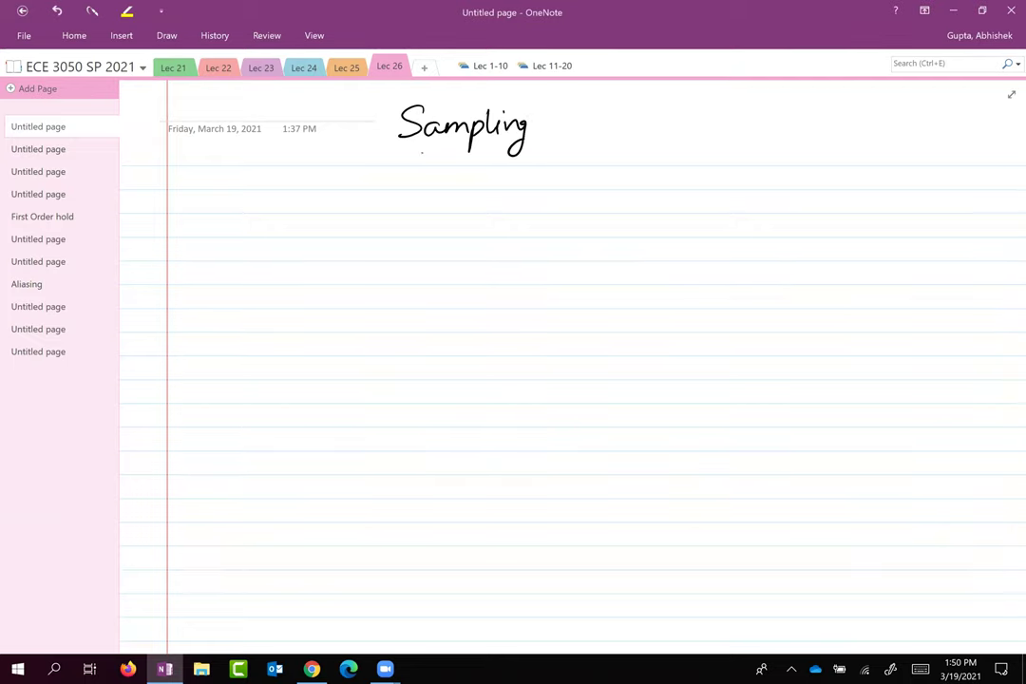
left_click_drag(392, 151, 542, 143)
Write the underlined heading 'Nyquist sampling Theorem:' below the title
mouse_move(198, 171)
left_mouse_down()
mouse_move(198, 193)
mouse_move(231, 201)
mouse_move(373, 188)
mouse_move(383, 207)
left_mouse_up()
mouse_move(399, 164)
left_mouse_down()
mouse_move(402, 189)
mouse_move(433, 188)
mouse_move(437, 219)
left_mouse_up()
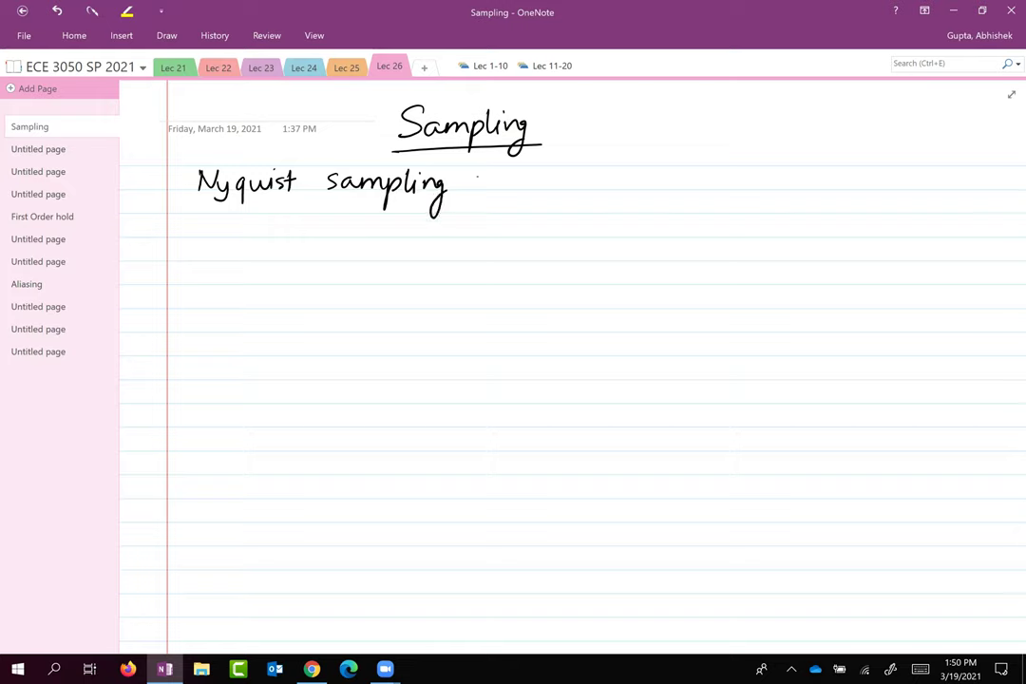
mouse_move(487, 169)
left_mouse_down()
mouse_move(487, 192)
mouse_move(586, 187)
left_mouse_up()
left_click_drag(215, 202, 574, 196)
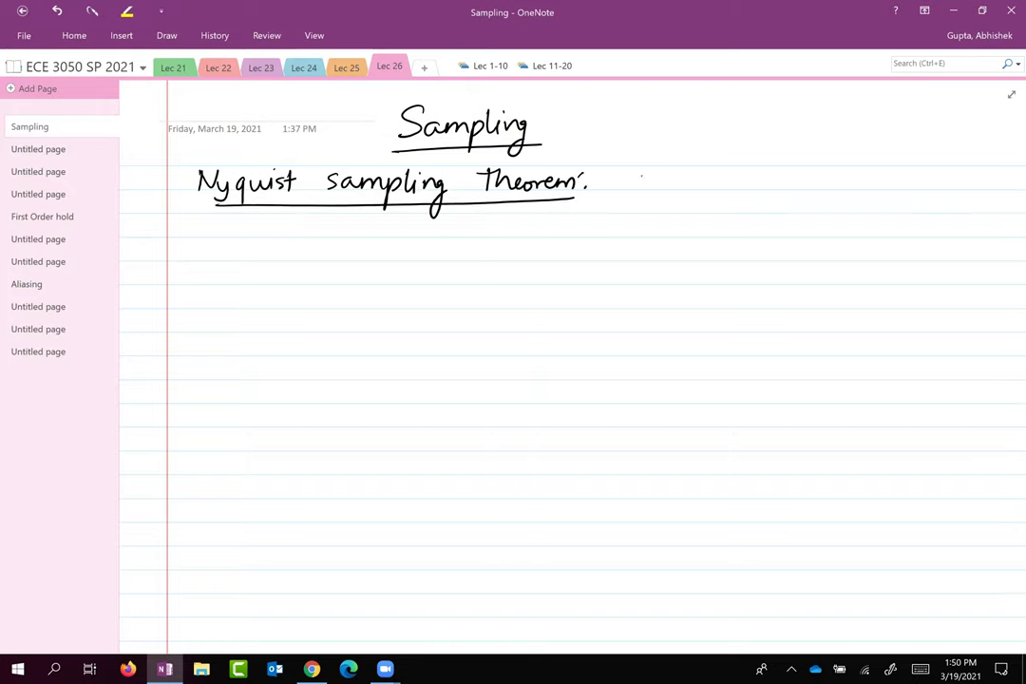
Write ωs > 2ωM in a box, then begin the block diagram's input arrow
mouse_move(639, 177)
left_mouse_down()
mouse_move(663, 188)
mouse_move(756, 180)
mouse_move(761, 197)
mouse_move(782, 197)
left_mouse_up()
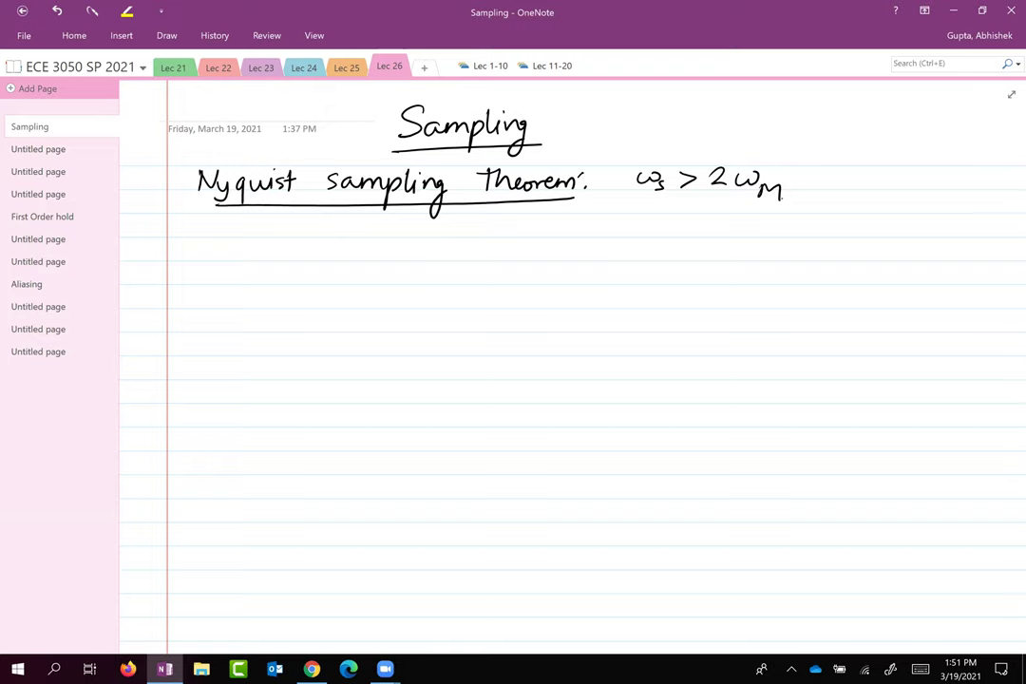
mouse_move(627, 211)
left_mouse_down()
mouse_move(668, 147)
mouse_move(810, 149)
mouse_move(812, 212)
mouse_move(627, 213)
left_mouse_up()
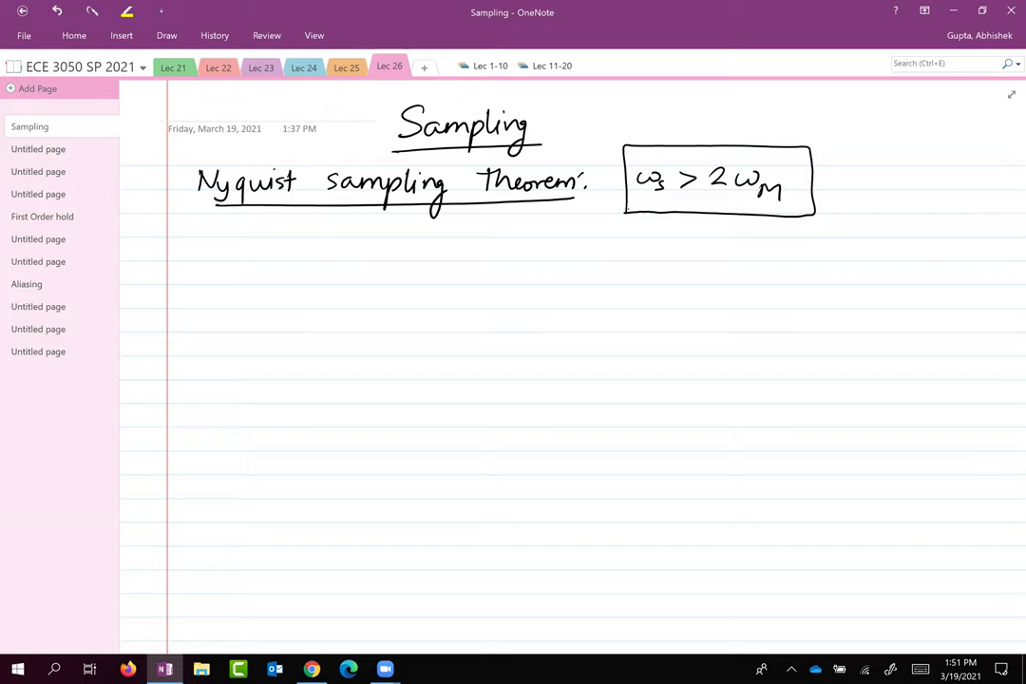
left_click_drag(214, 283, 310, 279)
Draw the input x(t) with an arrow into a multiplier circle
mouse_move(302, 274)
left_mouse_down()
mouse_move(303, 284)
mouse_move(336, 260)
mouse_move(347, 288)
mouse_move(326, 288)
left_mouse_up()
left_click_drag(203, 254, 239, 270)
mouse_move(241, 253)
left_mouse_down()
mouse_move(225, 271)
mouse_move(252, 268)
left_mouse_up()
left_click_drag(263, 247, 264, 268)
mouse_move(256, 255)
left_mouse_down()
mouse_move(270, 254)
mouse_move(275, 268)
left_mouse_up()
mouse_move(336, 334)
left_mouse_down()
mouse_move(336, 298)
mouse_move(346, 309)
mouse_move(318, 377)
mouse_move(323, 361)
left_mouse_up()
Write p(t) = Σ δ(t − nT) below the multiplier
left_click_drag(344, 341, 345, 367)
mouse_move(335, 352)
left_mouse_down()
mouse_move(354, 351)
mouse_move(334, 367)
left_mouse_up()
mouse_move(351, 342)
left_mouse_down()
mouse_move(356, 367)
mouse_move(377, 349)
left_mouse_up()
mouse_move(362, 359)
left_mouse_down()
mouse_move(418, 351)
mouse_move(433, 365)
mouse_move(454, 350)
mouse_move(473, 363)
left_mouse_up()
mouse_move(488, 344)
left_mouse_down()
mouse_move(488, 359)
mouse_move(495, 350)
left_mouse_up()
left_click_drag(498, 352, 525, 359)
mouse_move(529, 340)
left_mouse_down()
mouse_move(546, 339)
mouse_move(538, 361)
left_mouse_up()
left_click_drag(554, 333, 555, 366)
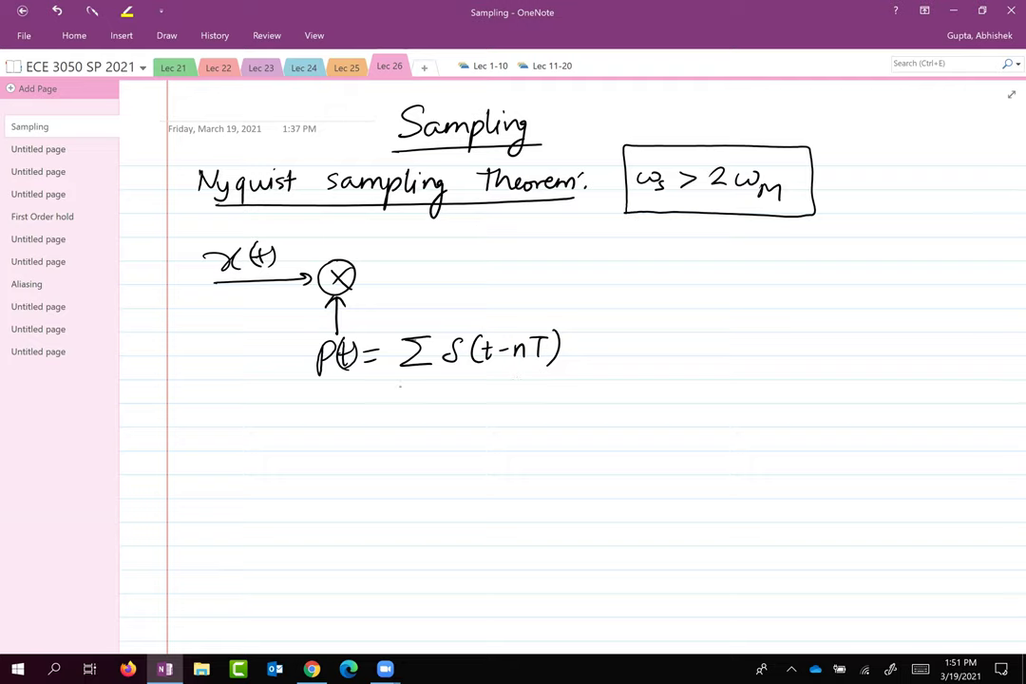
Add the summation limits n = −∞ to ∞ to the impulse train
left_click_drag(399, 375, 407, 385)
left_click_drag(410, 377, 415, 376)
left_click_drag(409, 380, 425, 378)
left_click_drag(426, 378, 454, 377)
left_click_drag(422, 322, 421, 325)
Draw an arrow from the multiplier into a filter box labelled H_LP(jω)
mouse_move(358, 276)
left_mouse_down()
mouse_move(456, 274)
mouse_move(461, 287)
left_mouse_up()
mouse_move(463, 248)
left_mouse_down()
mouse_move(619, 245)
mouse_move(626, 301)
mouse_move(459, 305)
left_mouse_up()
mouse_move(483, 268)
left_mouse_down()
mouse_move(483, 289)
mouse_move(496, 278)
left_mouse_up()
mouse_move(496, 268)
left_mouse_down()
mouse_move(496, 288)
mouse_move(506, 290)
left_mouse_up()
left_click_drag(515, 277, 523, 289)
left_click_drag(523, 276, 555, 288)
left_click_drag(560, 266, 581, 271)
mouse_move(587, 259)
left_mouse_down()
mouse_move(591, 289)
mouse_move(717, 269)
left_mouse_up()
Draw the filter's output arrow labelled x_r(t)
mouse_move(705, 264)
left_mouse_down()
mouse_move(705, 276)
mouse_move(789, 276)
left_mouse_up()
mouse_move(809, 250)
left_mouse_down()
mouse_move(806, 275)
mouse_move(824, 274)
left_mouse_up()
mouse_move(813, 257)
left_mouse_down()
mouse_move(826, 257)
mouse_move(830, 275)
left_mouse_up()
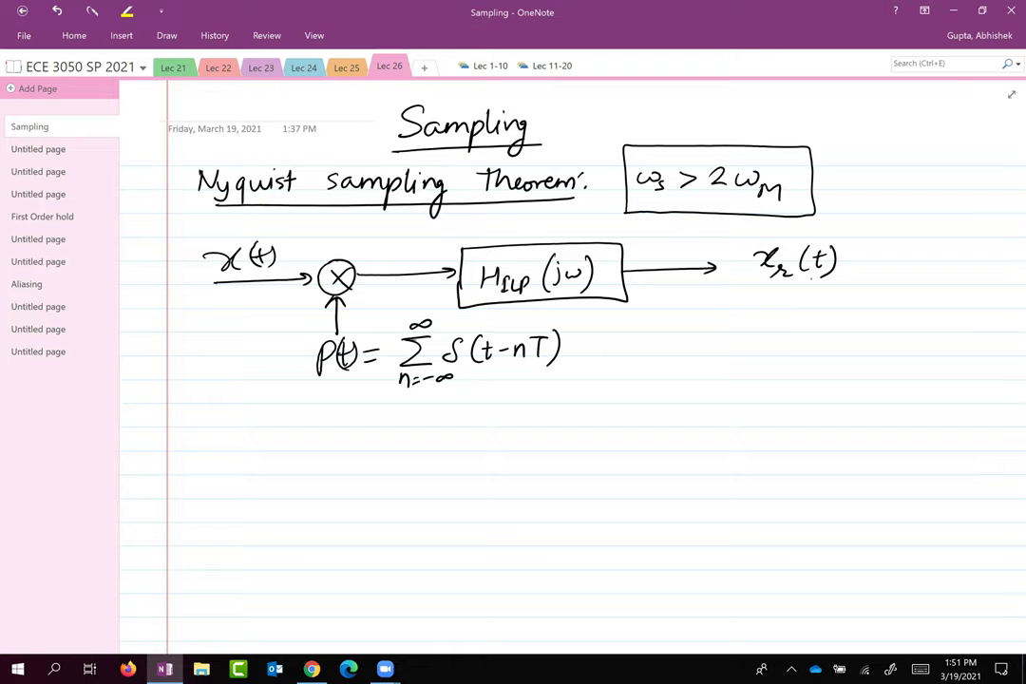
Write ωs = 2π/T, undo a mistaken equals sign, and box ωs = 2π/T > 2ωM
left_click_drag(442, 413, 464, 424)
mouse_move(472, 414)
left_mouse_down()
mouse_move(473, 425)
mouse_move(478, 411)
left_mouse_up()
left_click_drag(440, 434, 476, 436)
left_click_drag(464, 438, 462, 452)
mouse_move(393, 425)
left_mouse_down()
mouse_move(403, 435)
mouse_move(411, 424)
left_mouse_up()
mouse_move(419, 428)
left_mouse_down()
mouse_move(415, 439)
mouse_move(500, 428)
left_mouse_up()
mouse_move(487, 434)
left_mouse_down()
mouse_move(553, 419)
mouse_move(568, 439)
left_mouse_up()
key("ctrl+z")
key("ctrl+z")
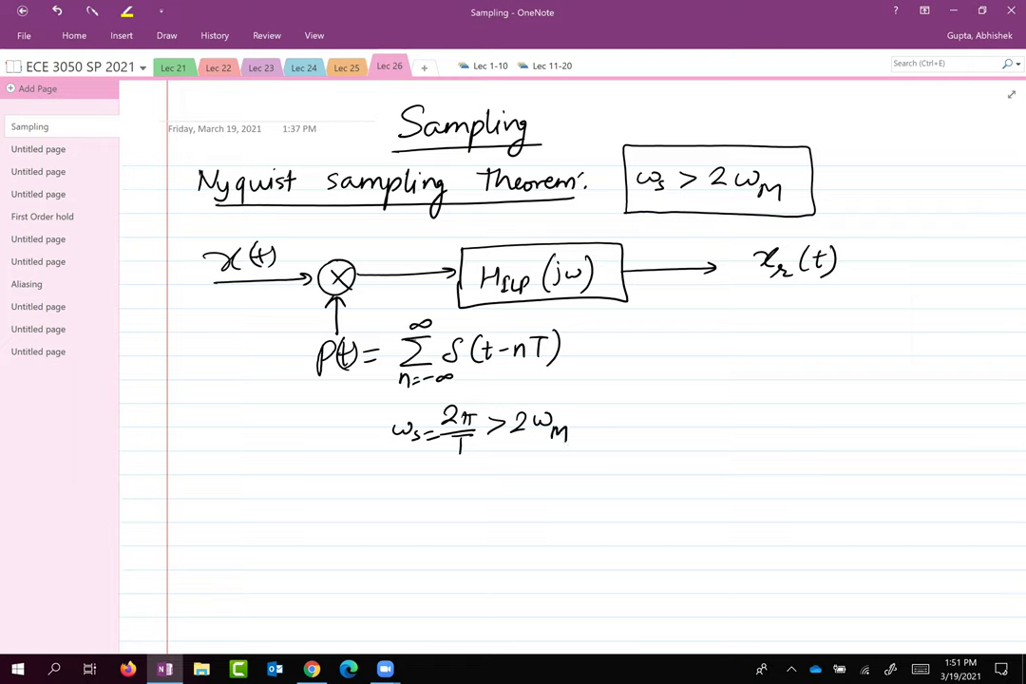
mouse_move(370, 473)
left_mouse_down()
mouse_move(535, 395)
mouse_move(523, 473)
mouse_move(369, 475)
left_mouse_up()
Write ⇒ x_r(t) = x(t) beside the boxed condition
mouse_move(685, 416)
left_mouse_down()
mouse_move(697, 431)
mouse_move(657, 426)
mouse_move(739, 429)
left_mouse_up()
mouse_move(747, 400)
left_mouse_down()
mouse_move(749, 430)
mouse_move(791, 412)
left_mouse_up()
left_click_drag(768, 420, 828, 418)
mouse_move(817, 405)
left_mouse_down()
mouse_move(808, 423)
mouse_move(837, 428)
left_mouse_up()
mouse_move(850, 400)
left_mouse_down()
mouse_move(855, 428)
mouse_move(860, 410)
left_mouse_up()
left_click_drag(861, 400, 866, 429)
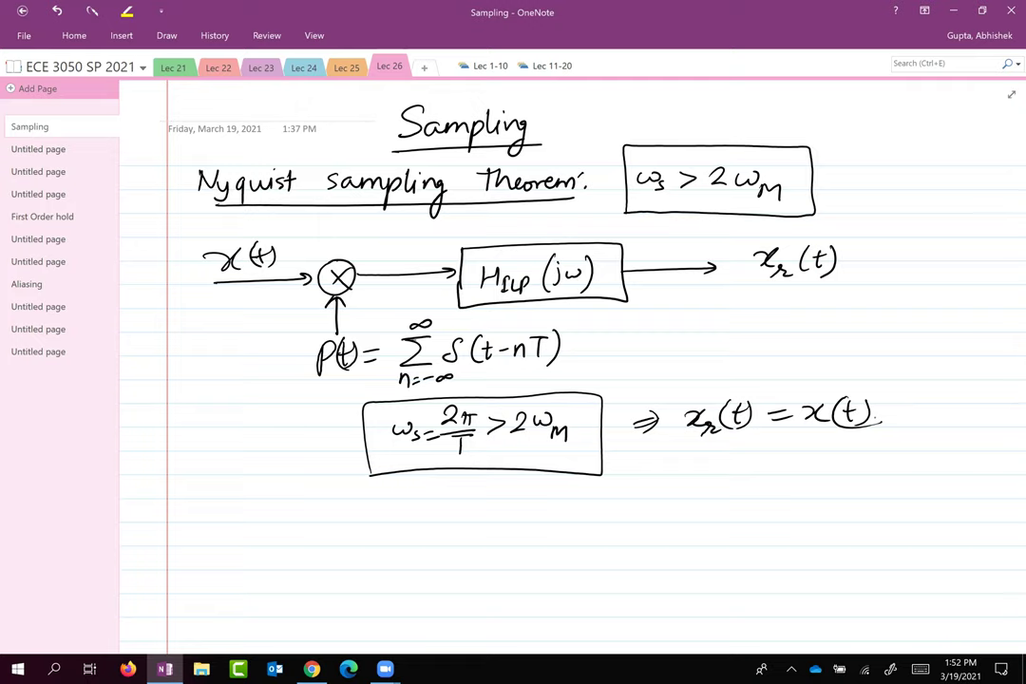
Switch to the red pen on the Draw tab
left_click(214, 35)
left_click(167, 35)
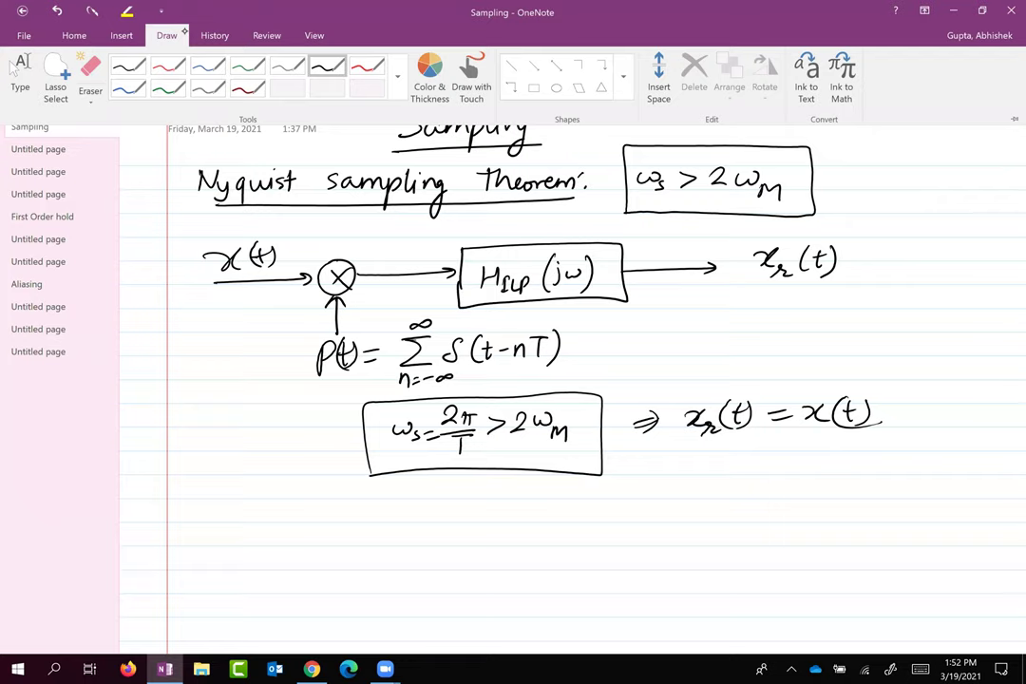
left_click(374, 66)
Draw a red arrow to the H_LP box and write ωM < ωc < ωs − ωM
mouse_move(682, 316)
left_mouse_down()
mouse_move(629, 302)
mouse_move(720, 317)
mouse_move(730, 336)
left_mouse_up()
left_click_drag(635, 324, 686, 334)
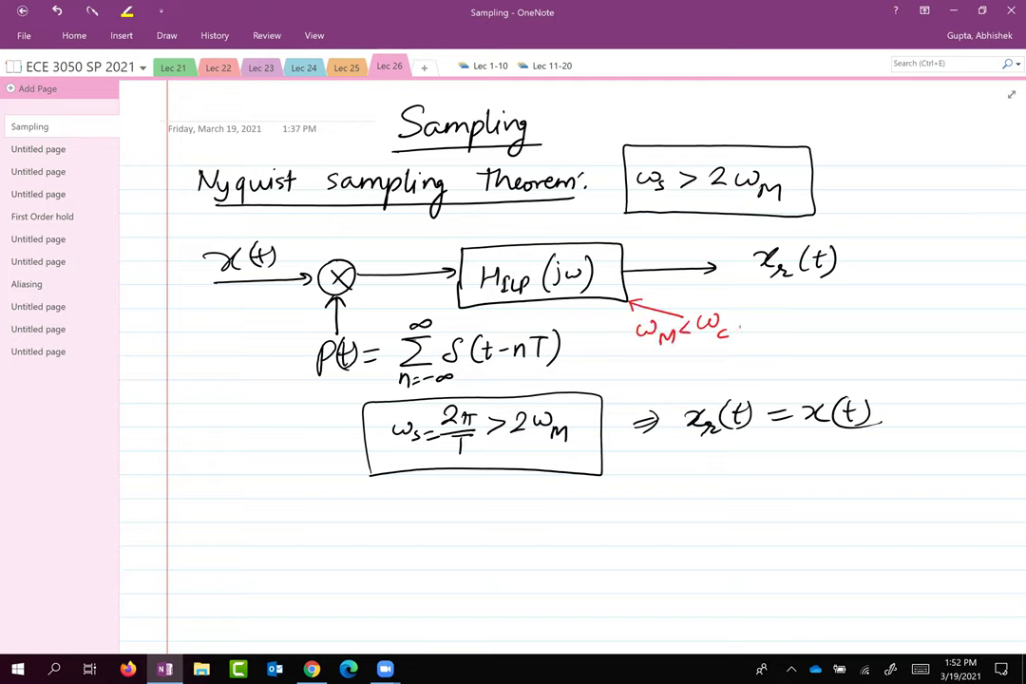
mouse_move(754, 315)
left_mouse_down()
mouse_move(752, 328)
mouse_move(797, 313)
mouse_move(802, 330)
mouse_move(818, 321)
left_mouse_up()
left_click_drag(826, 314, 865, 331)
left_click(876, 330)
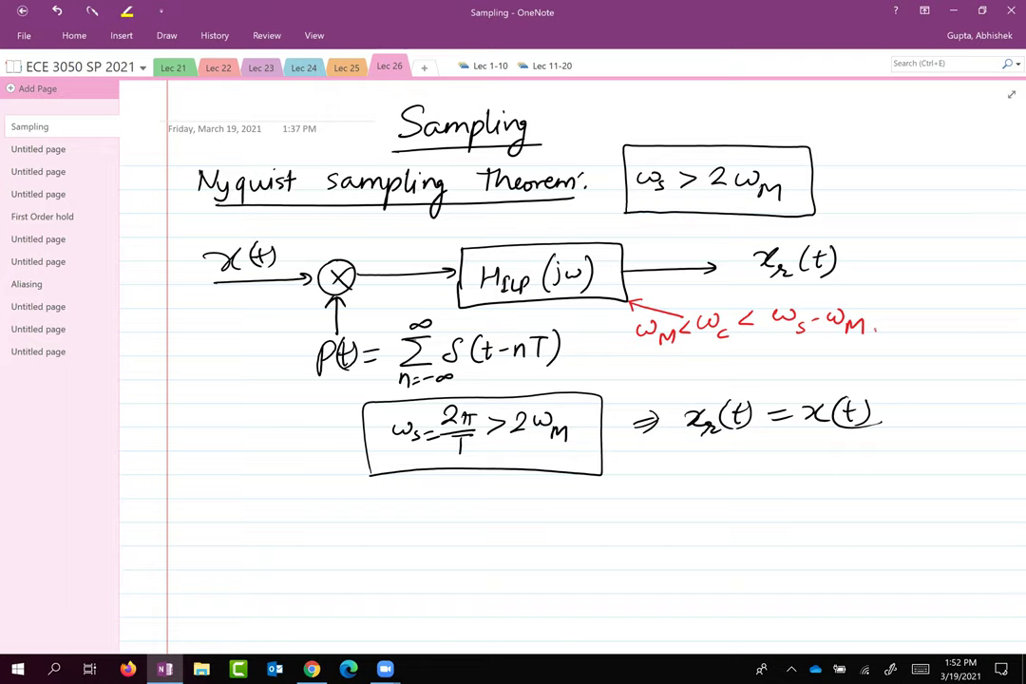
left_click(166, 35)
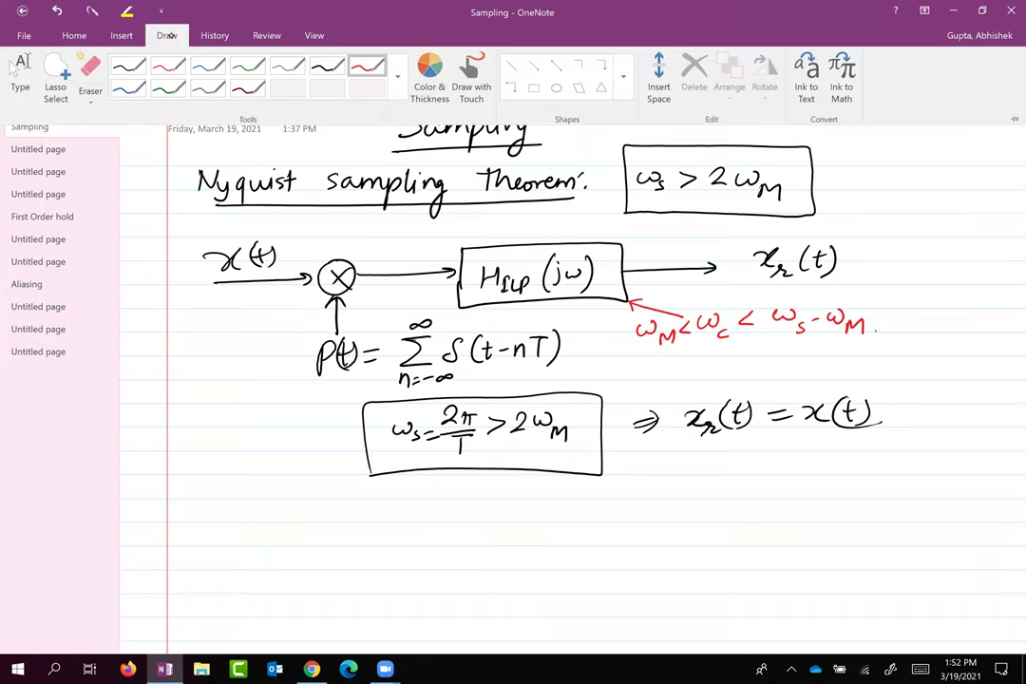
Switch to the blue pen and write the heading 'Zero order hold' further down
left_click(11, 63)
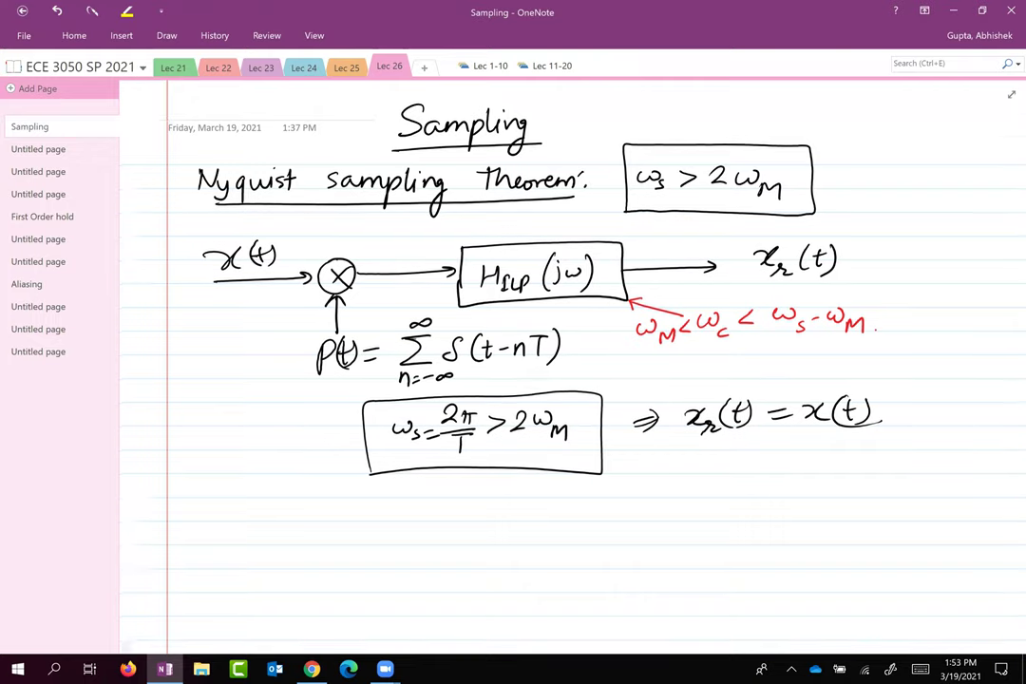
scroll(571, 361, "down", 3)
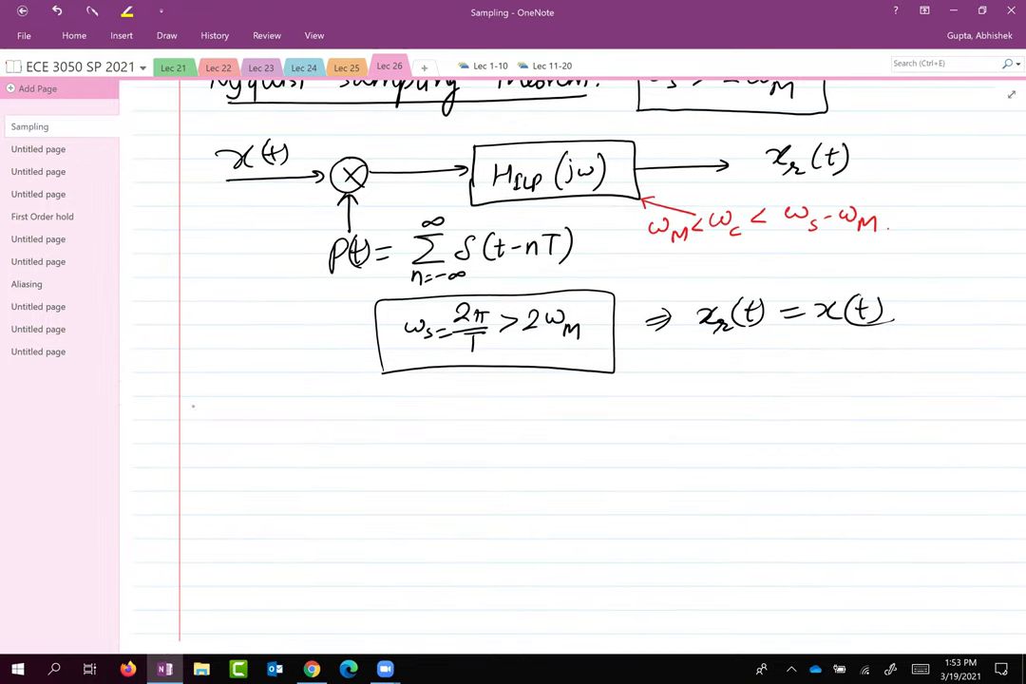
mouse_move(187, 407)
left_mouse_down()
mouse_move(214, 427)
mouse_move(390, 423)
mouse_move(423, 404)
mouse_move(424, 422)
left_mouse_up()
Draw x(t) entering a multiplier with a lower input p(t)
left_click_drag(209, 478, 241, 497)
left_click_drag(249, 480, 253, 496)
mouse_move(259, 475)
left_mouse_down()
mouse_move(260, 497)
mouse_move(321, 492)
left_mouse_up()
left_click_drag(333, 474, 339, 493)
left_click_drag(339, 479, 327, 493)
left_click_drag(332, 541, 332, 501)
left_click_drag(327, 509, 338, 509)
left_click_drag(323, 549, 320, 571)
left_click_drag(322, 553, 333, 567)
mouse_move(341, 543)
left_mouse_down()
mouse_move(339, 564)
mouse_move(345, 550)
left_mouse_up()
left_click_drag(345, 545, 348, 563)
Draw an arrow from the multiplier into a block labelled ZOH
left_click_drag(348, 487, 406, 491)
mouse_move(410, 457)
left_mouse_down()
mouse_move(413, 515)
mouse_move(538, 454)
left_mouse_up()
mouse_move(538, 455)
left_mouse_down()
mouse_move(542, 514)
mouse_move(413, 514)
mouse_move(464, 477)
left_mouse_up()
mouse_move(481, 475)
left_mouse_down()
mouse_move(481, 493)
mouse_move(493, 483)
left_mouse_up()
mouse_move(492, 474)
left_mouse_down()
mouse_move(492, 492)
mouse_move(615, 480)
left_mouse_up()
Add an arrow from ZOH into a second block labelled Filter
mouse_move(606, 474)
left_mouse_down()
mouse_move(623, 480)
mouse_move(623, 512)
left_mouse_up()
mouse_move(623, 445)
left_mouse_down()
mouse_move(749, 444)
mouse_move(750, 507)
left_mouse_up()
left_click_drag(748, 508, 625, 509)
left_click_drag(652, 465, 651, 486)
mouse_move(652, 464)
left_mouse_down()
mouse_move(666, 463)
mouse_move(663, 473)
left_mouse_up()
left_click_drag(671, 472, 679, 485)
mouse_move(687, 465)
left_mouse_down()
mouse_move(688, 486)
mouse_move(694, 471)
left_mouse_up()
left_click_drag(699, 478, 801, 470)
Draw the Filter's output arrow labelled x_r(t)
mouse_move(791, 466)
left_mouse_down()
mouse_move(824, 467)
mouse_move(817, 477)
mouse_move(849, 472)
left_mouse_up()
left_click_drag(864, 459, 861, 475)
left_click_drag(856, 463, 867, 462)
mouse_move(870, 454)
left_mouse_down()
mouse_move(875, 475)
mouse_move(850, 475)
left_mouse_up()
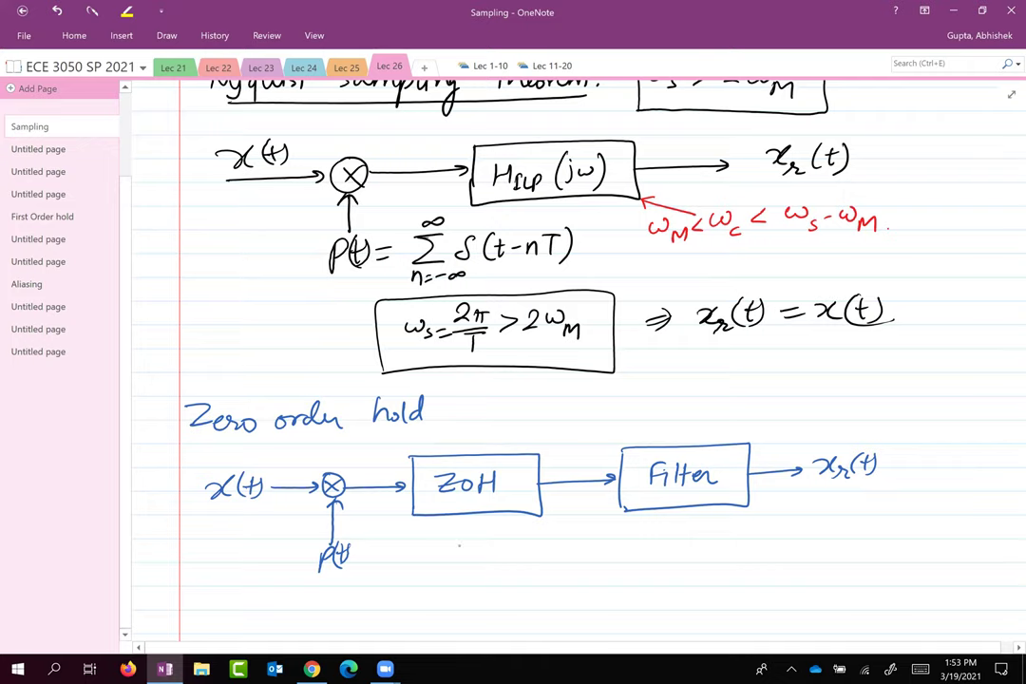
Sketch h(t) as a height-1 pulse ending at T and underline the heading
mouse_move(465, 528)
left_mouse_down()
mouse_move(463, 585)
mouse_move(532, 580)
left_mouse_up()
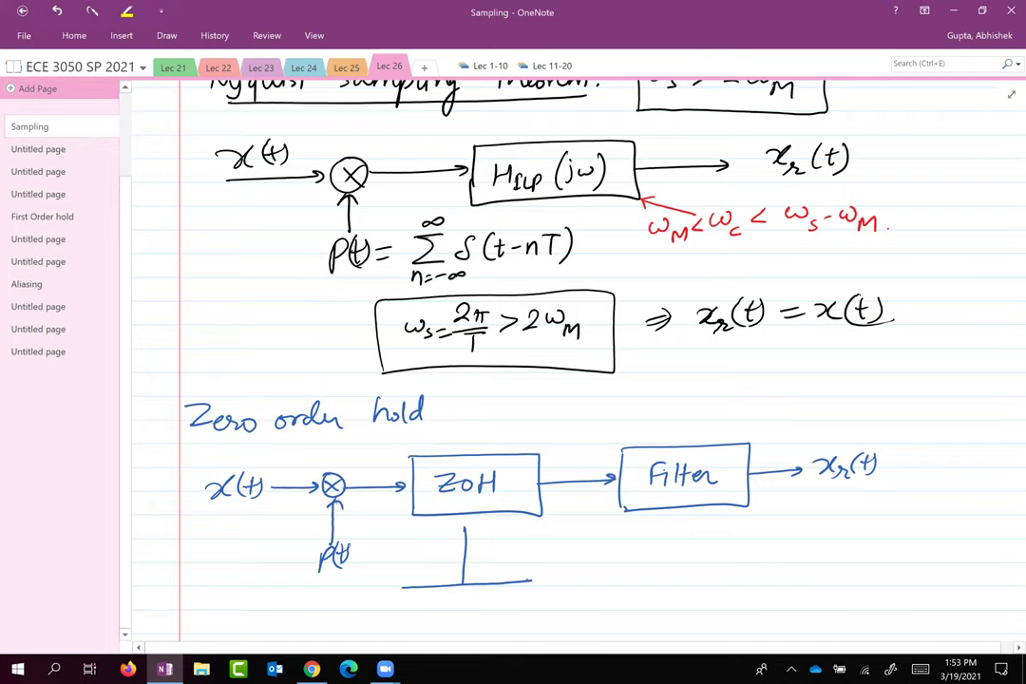
left_click_drag(480, 521, 495, 541)
left_click_drag(504, 520, 506, 538)
mouse_move(511, 522)
left_mouse_down()
mouse_move(513, 539)
mouse_move(483, 556)
mouse_move(503, 556)
mouse_move(522, 579)
mouse_move(587, 577)
left_mouse_up()
mouse_move(509, 592)
left_mouse_down()
mouse_move(519, 592)
mouse_move(518, 606)
left_mouse_up()
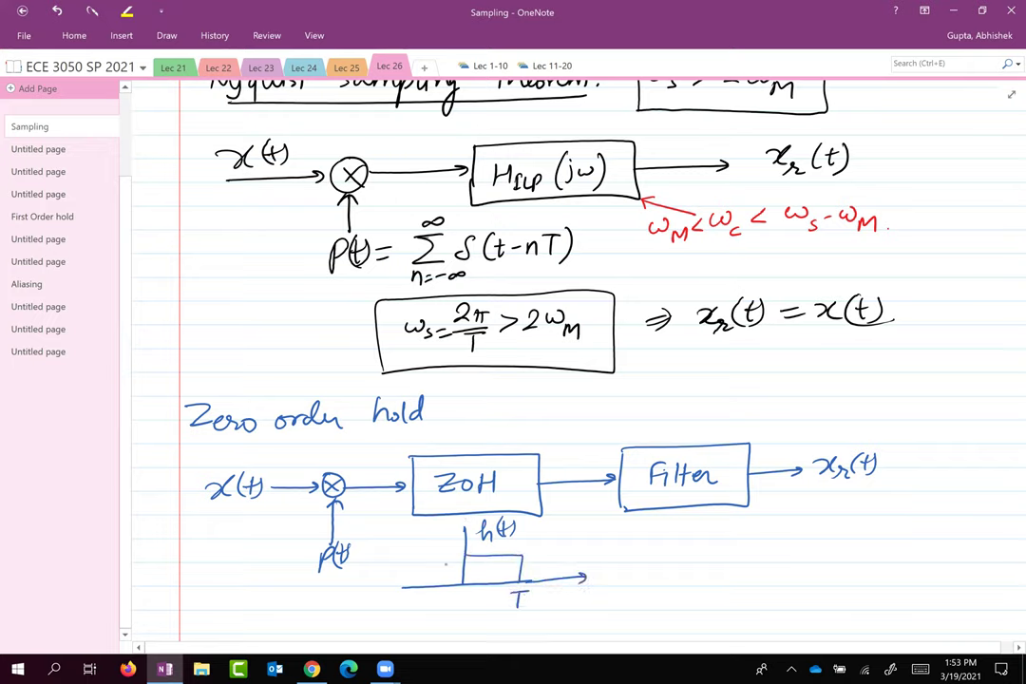
left_click_drag(443, 551, 444, 564)
left_click_drag(588, 587, 589, 604)
left_click_drag(583, 593, 594, 592)
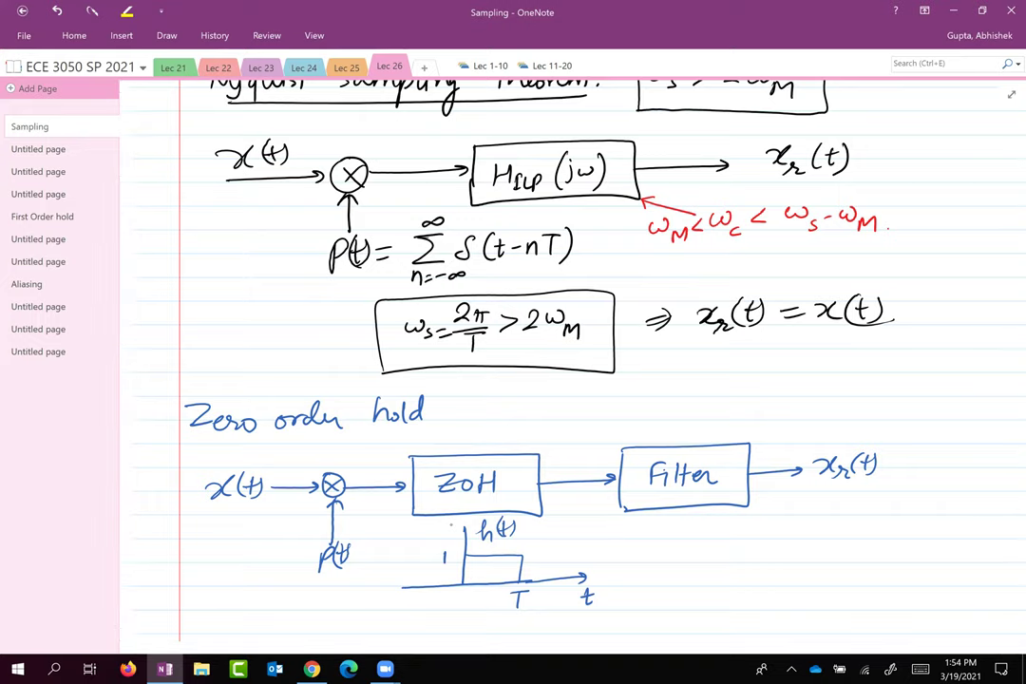
left_click_drag(184, 443, 421, 433)
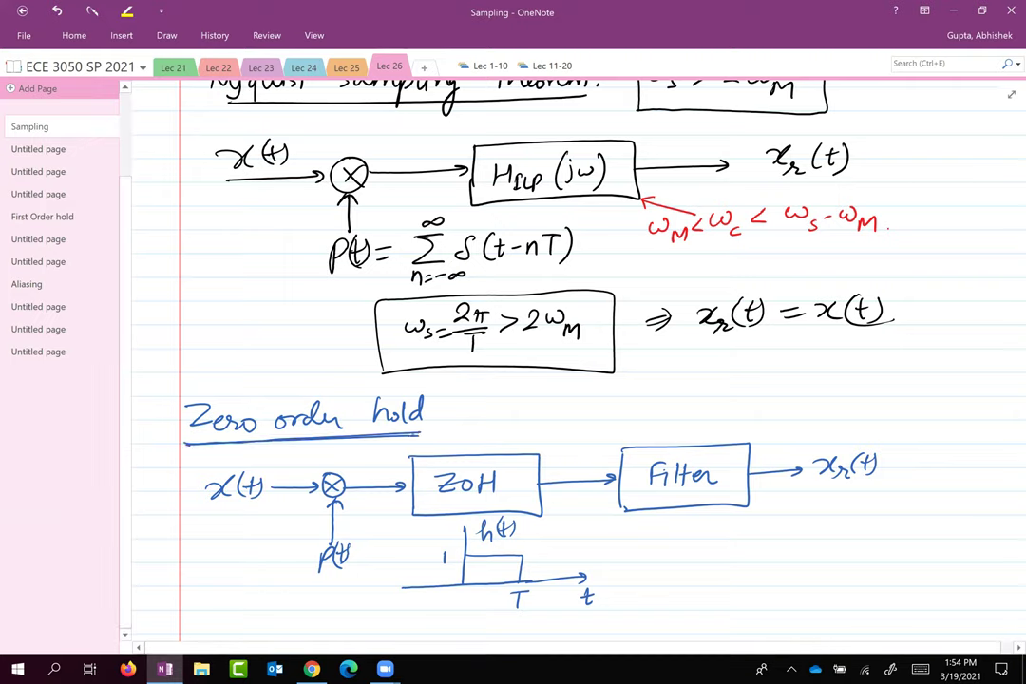